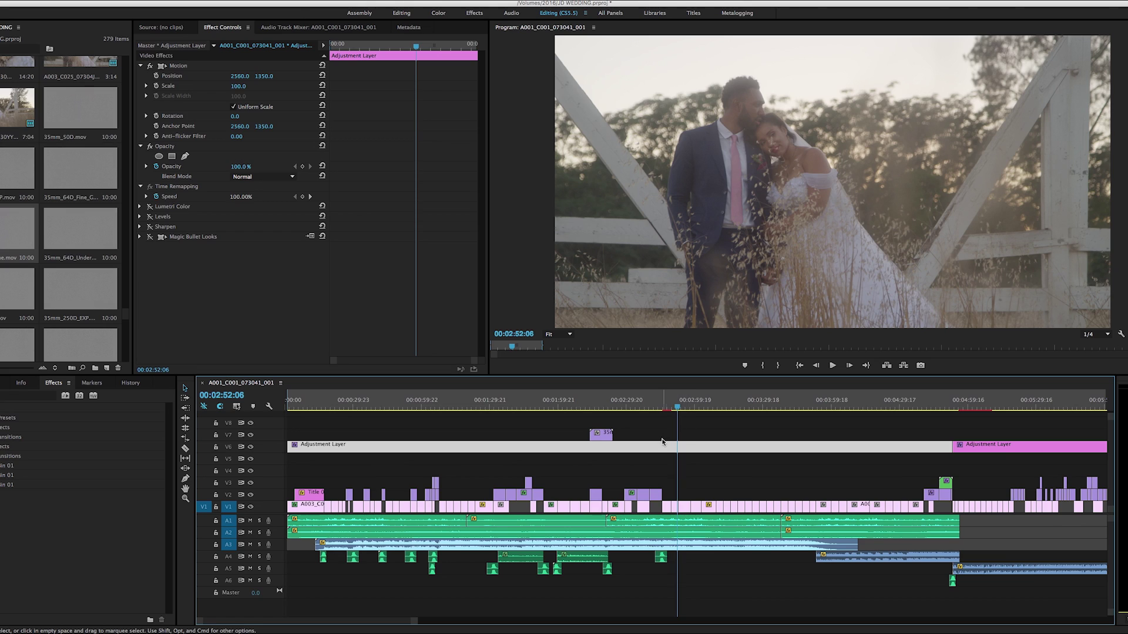
- Select the V6 adjustment layer and apply Lumetri Color to it from the Effects panel
left_click(696, 438)
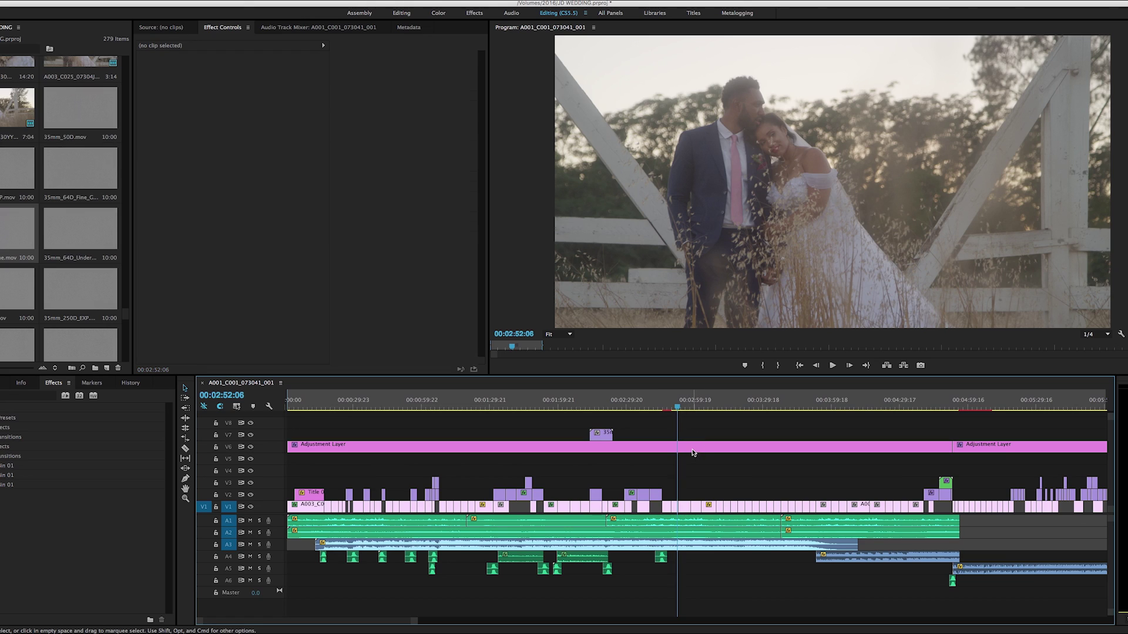
left_click(693, 450)
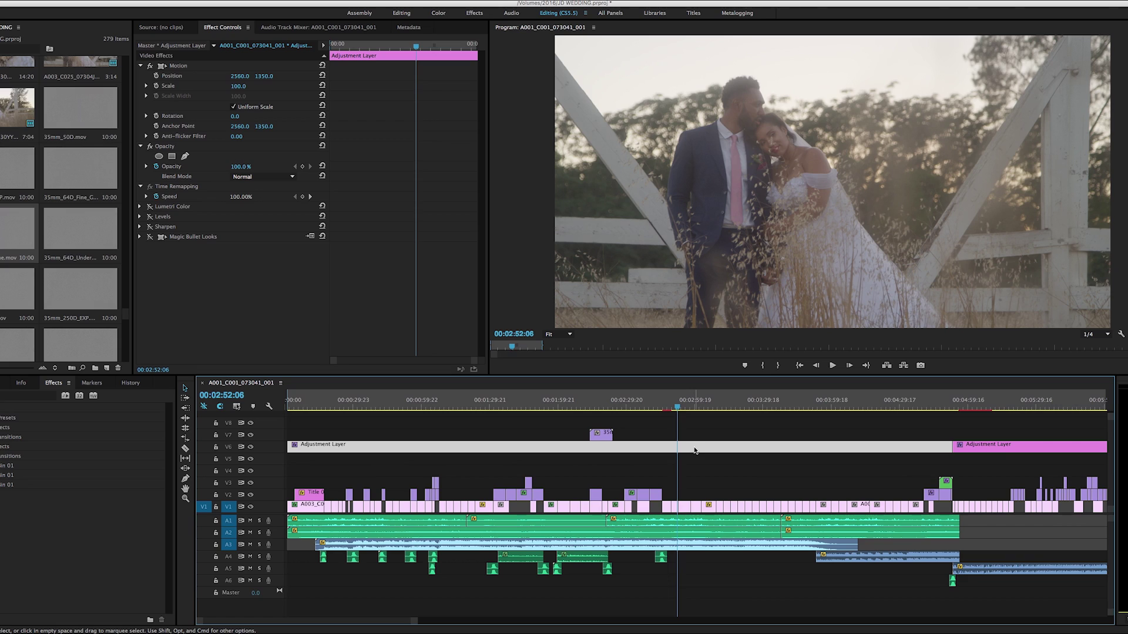
left_click(707, 437)
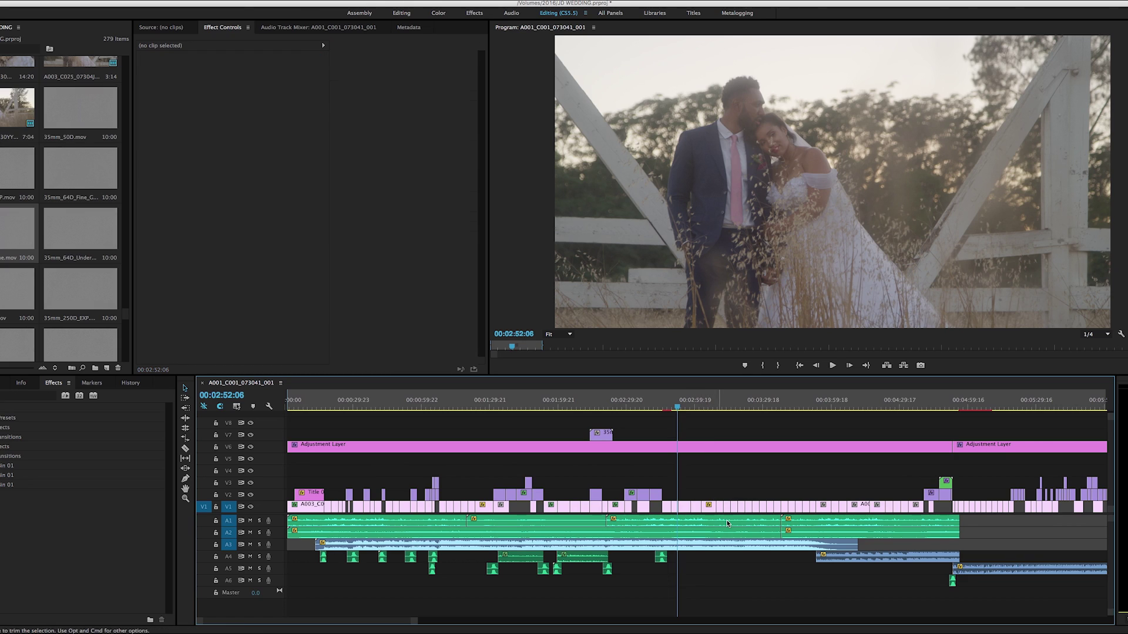
left_click(692, 450)
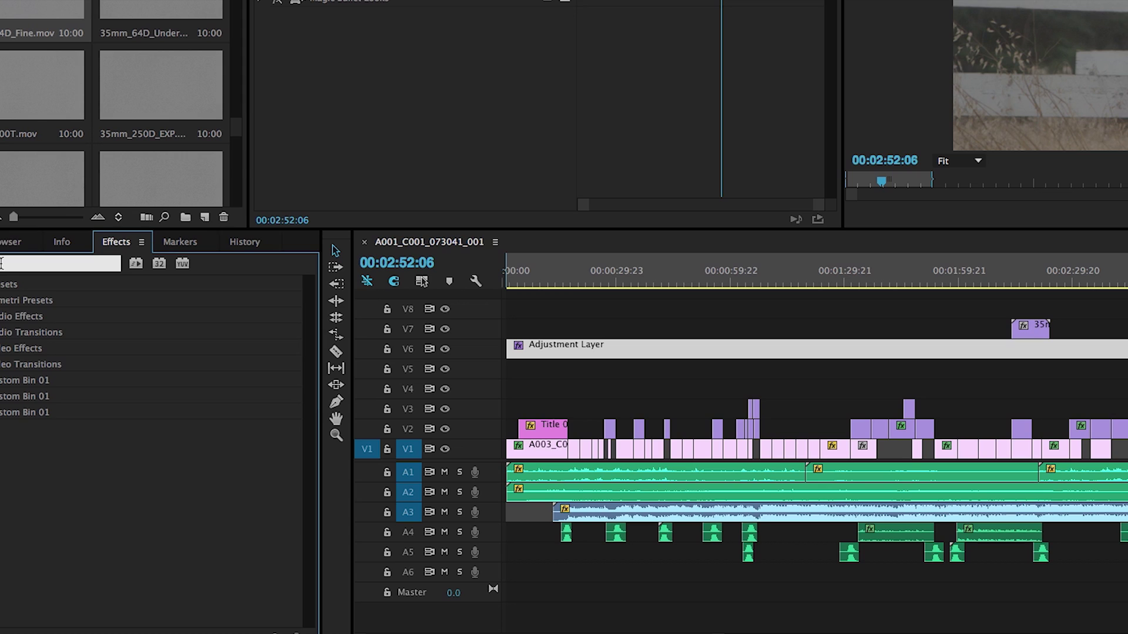
type("lumetri")
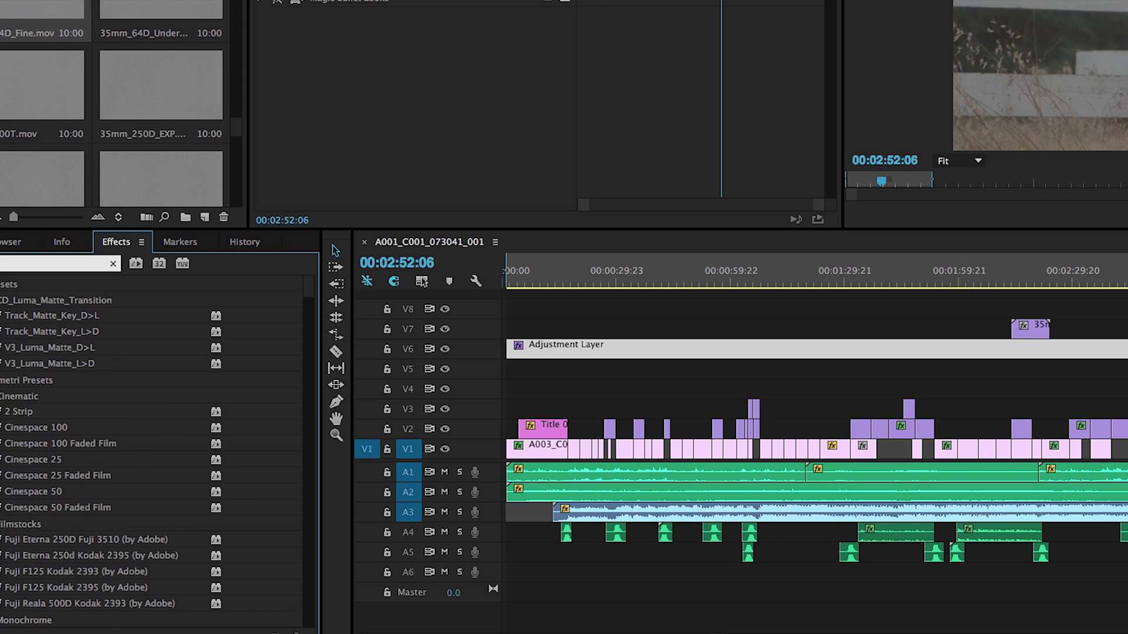
scroll(257, 327, "down", 15)
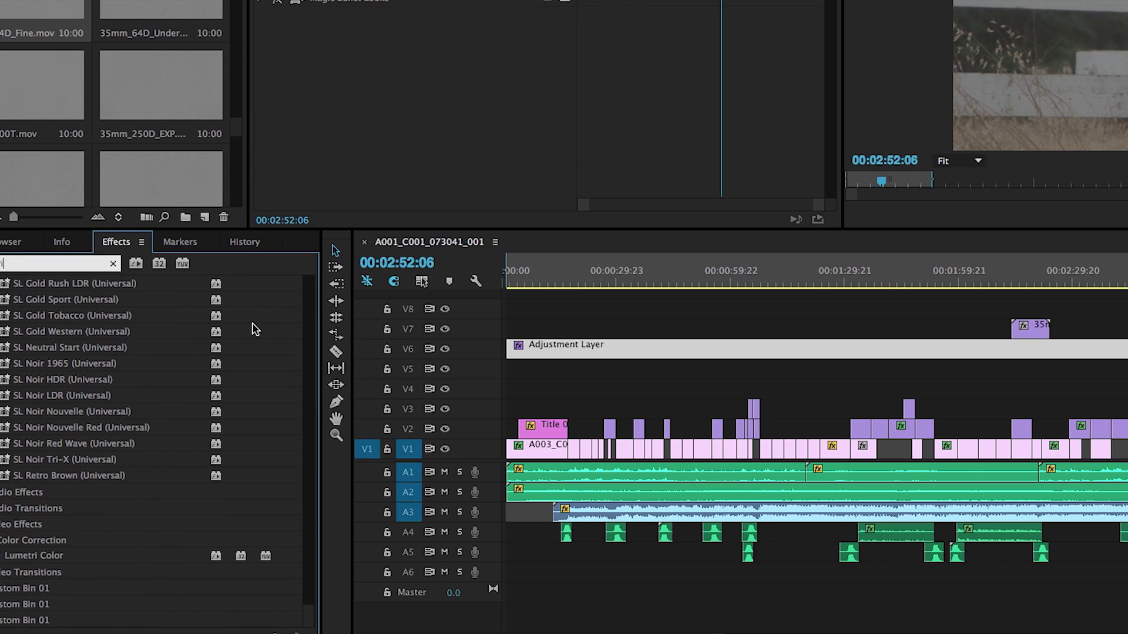
left_click_drag(30, 556, 247, 537)
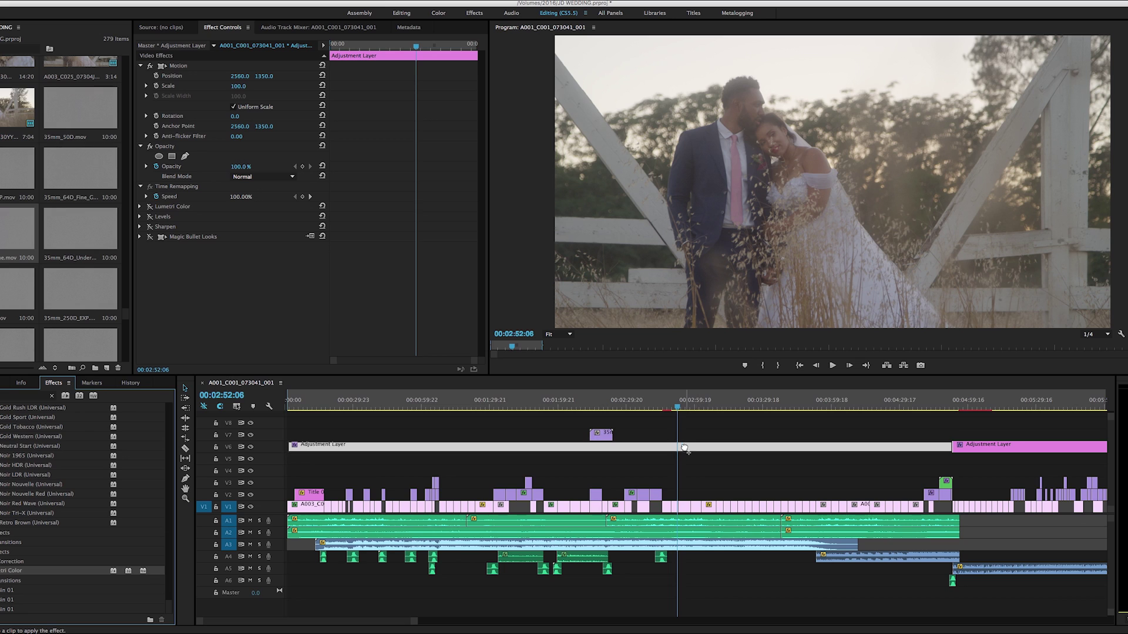
left_click_drag(131, 559, 685, 448)
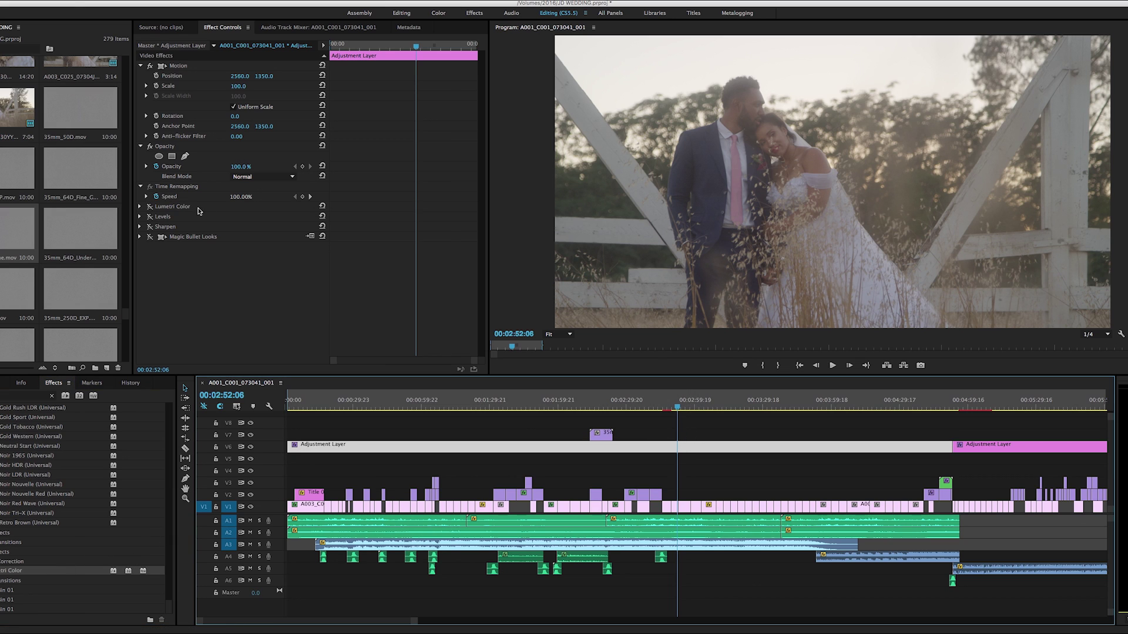
- Enable the layer's Lumetri Color and load TC - Marlyn.cube as its creative look
left_click(140, 207)
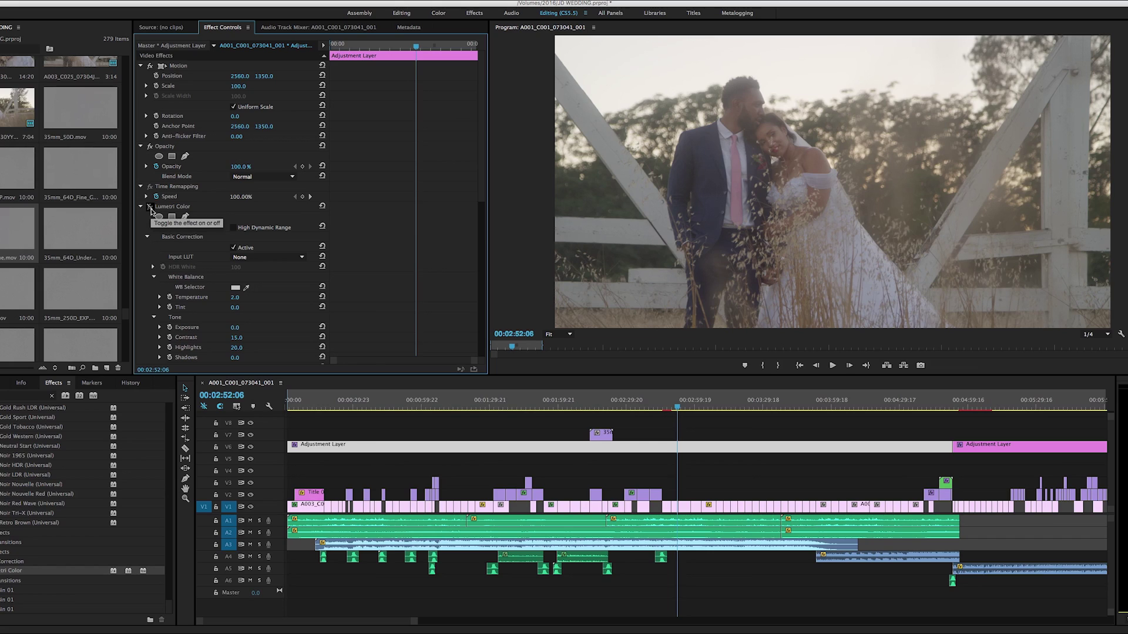
left_click(150, 208)
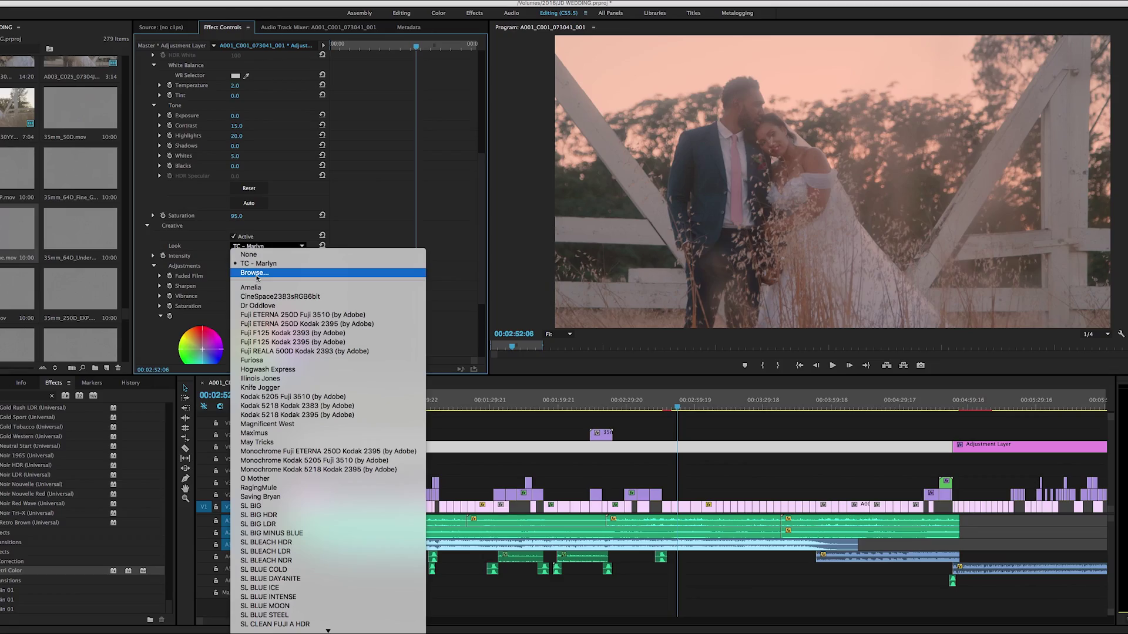
left_click(256, 274)
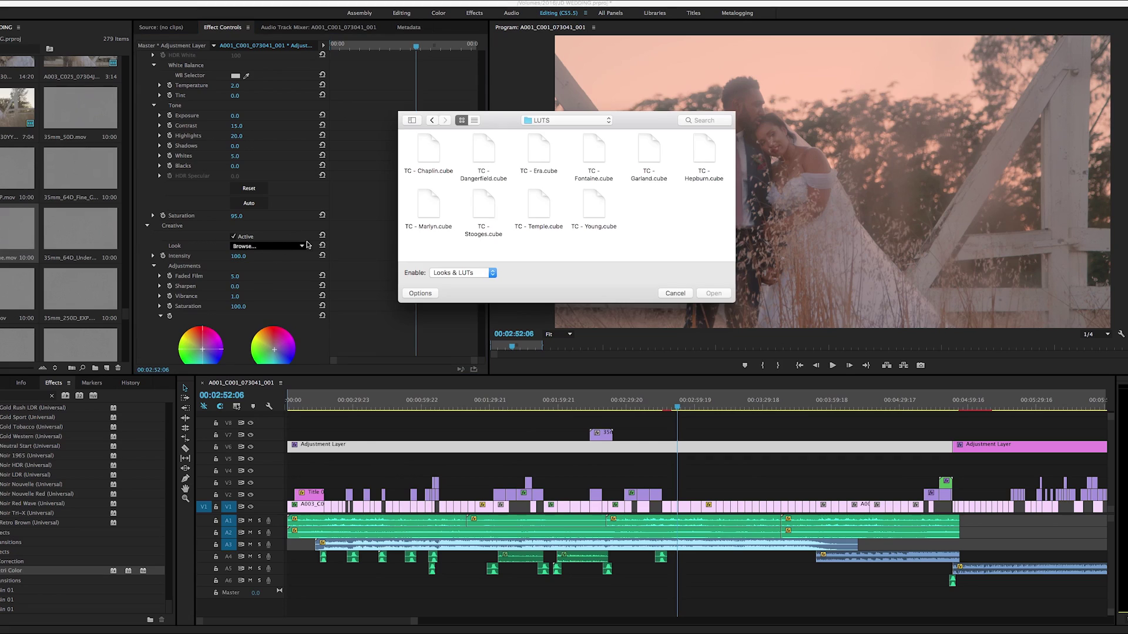
mouse_move(707, 243)
left_mouse_down()
mouse_move(455, 168)
mouse_move(713, 249)
left_mouse_up()
left_click(426, 212)
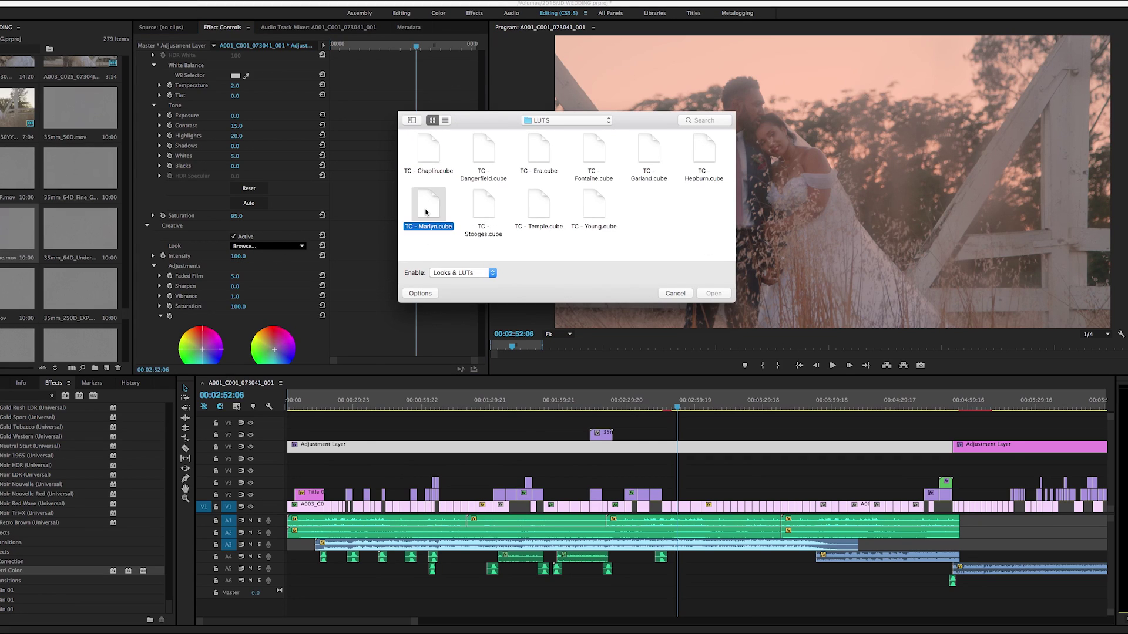
left_click(714, 293)
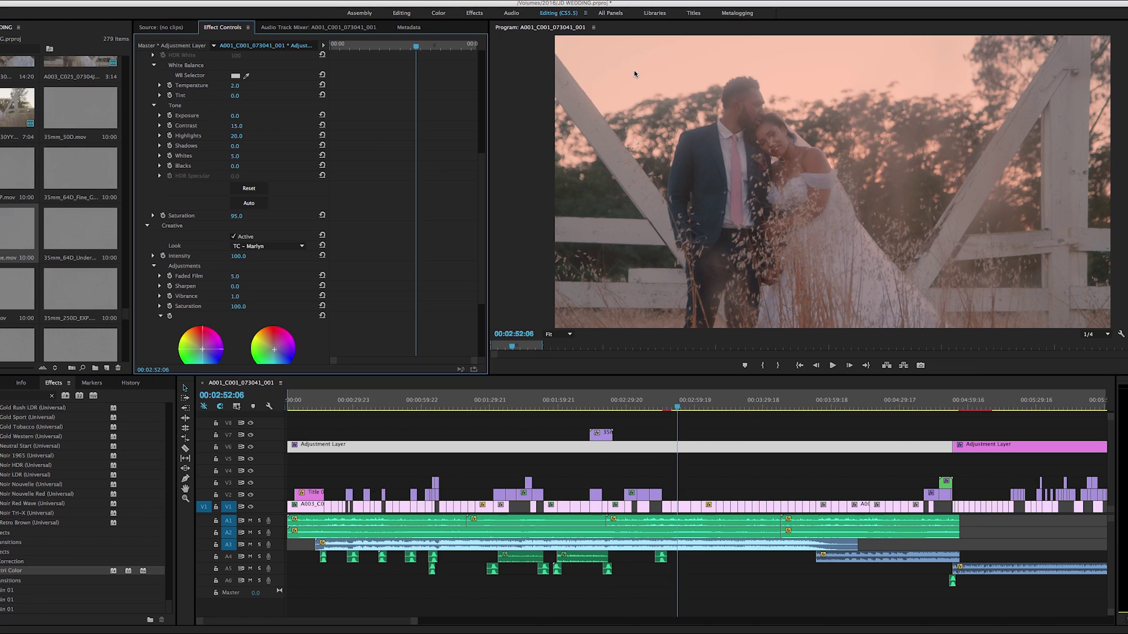
key("Left")
key("Left")
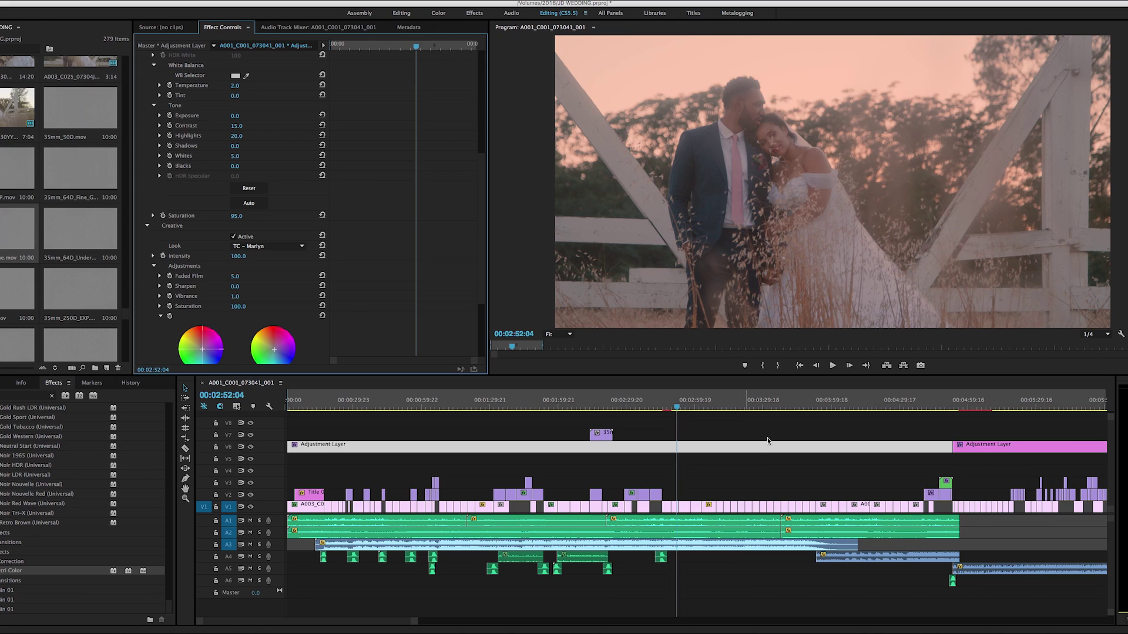
- Try higher and lower Lumetri Contrast values on the adjustment layer
left_click(734, 471)
left_click(693, 452)
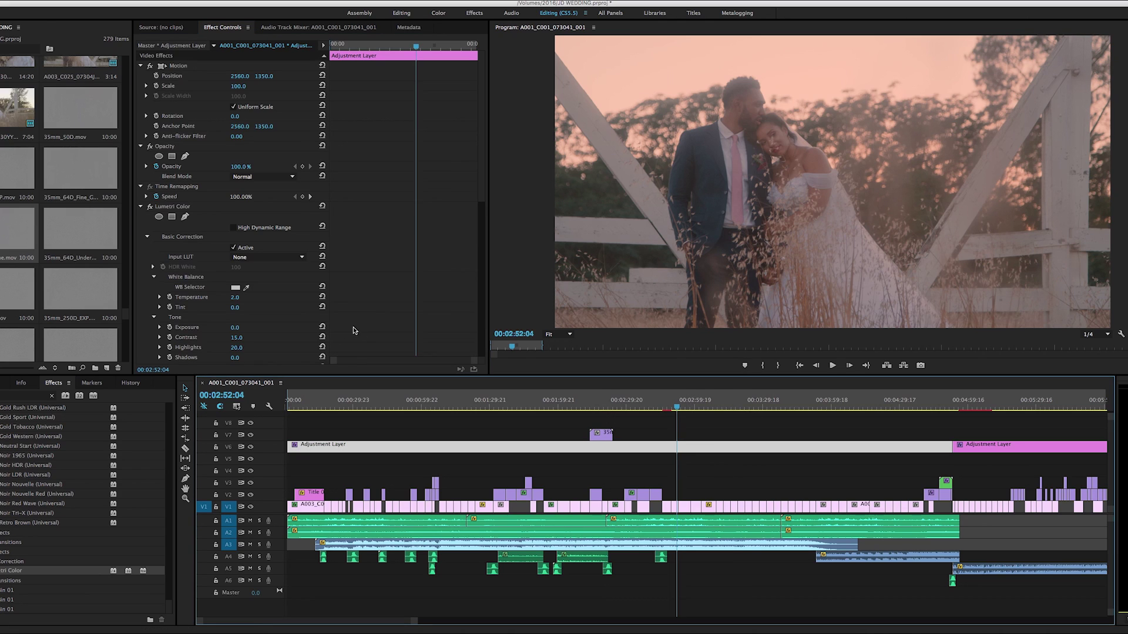
scroll(475, 247, "down", 5)
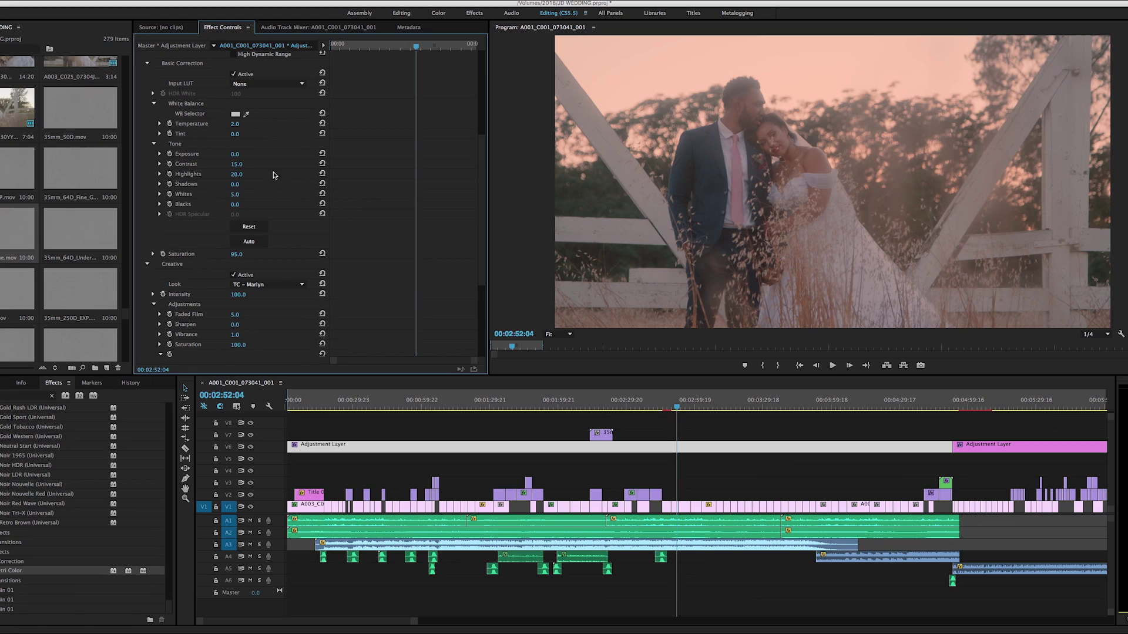
left_click_drag(236, 165, 270, 165)
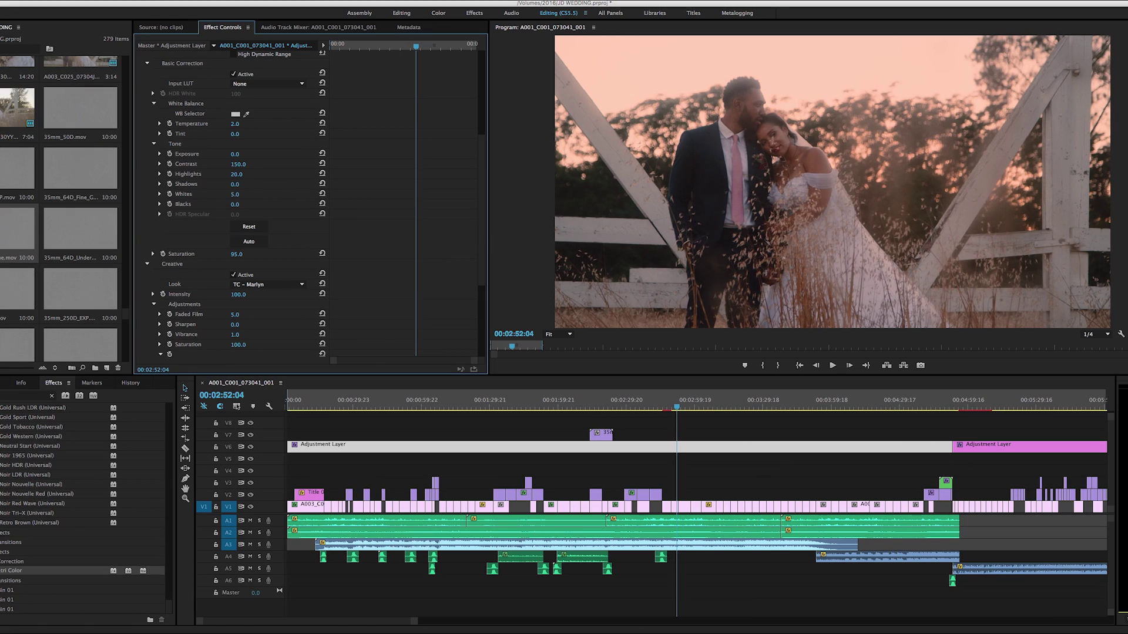
left_click_drag(236, 164, 206, 164)
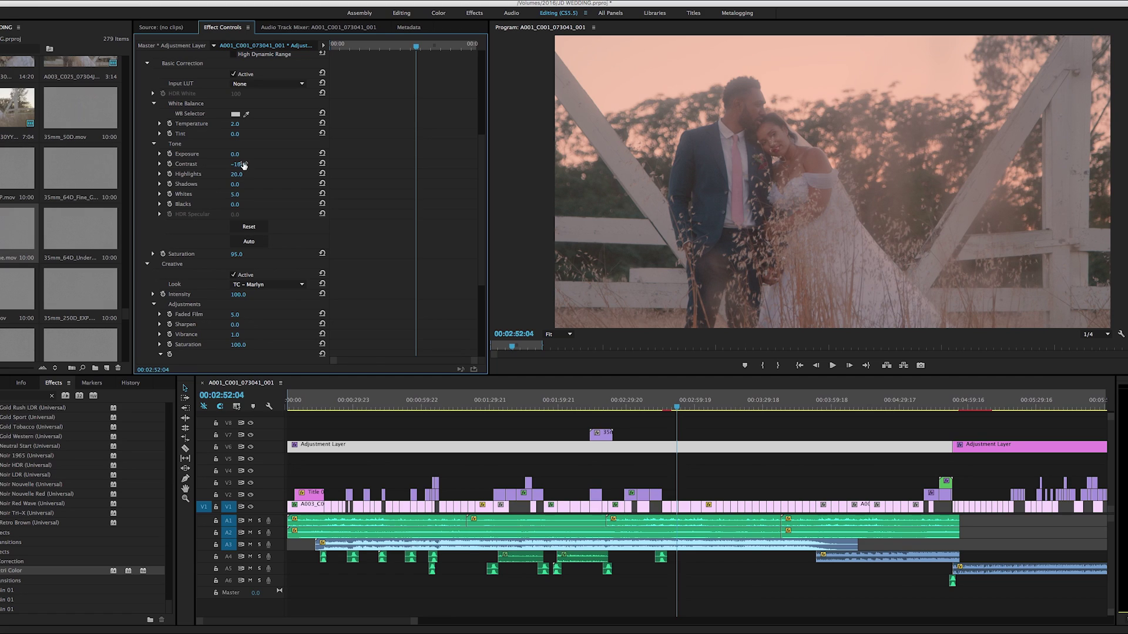
- Shift the V7 film clip slightly later, then settle Lumetri Contrast at -7
left_click(637, 438)
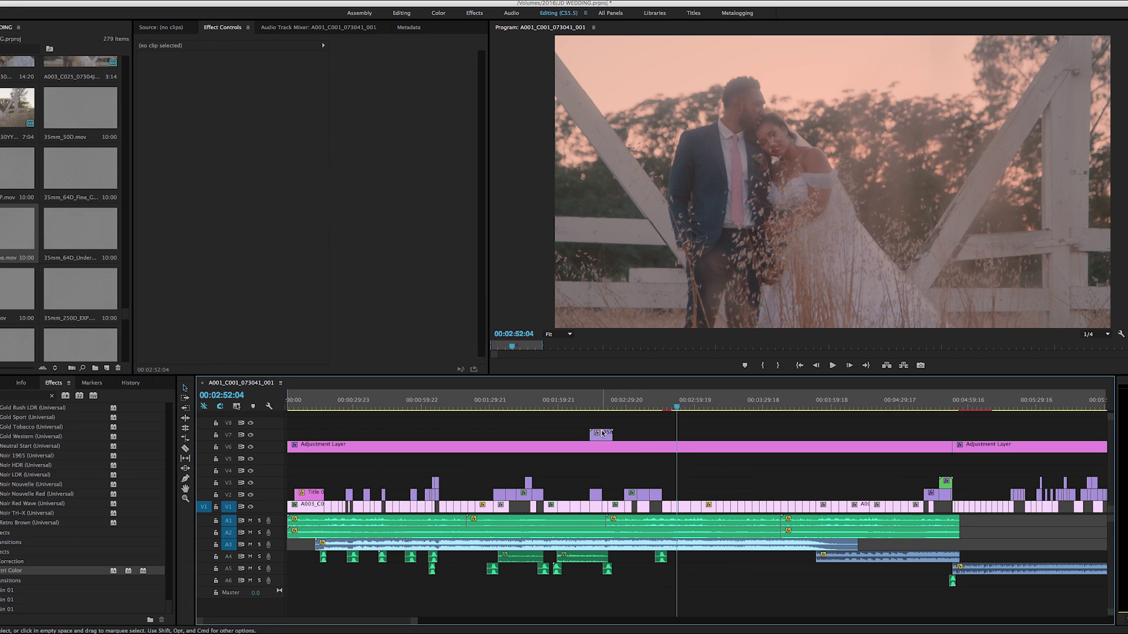
left_click_drag(604, 436, 640, 436)
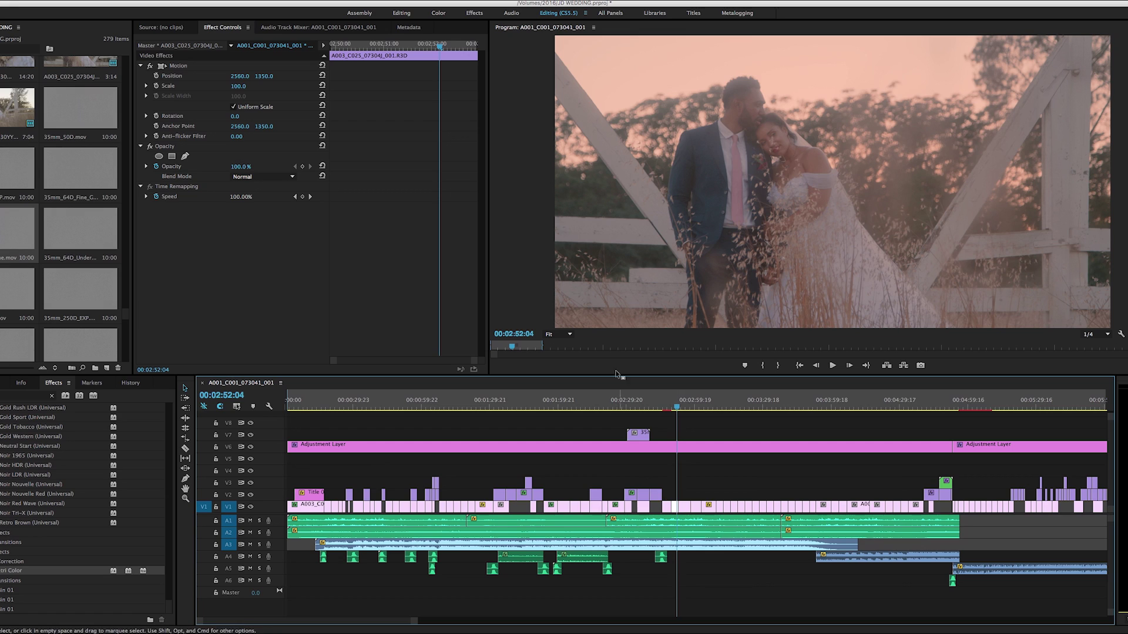
left_click(678, 447)
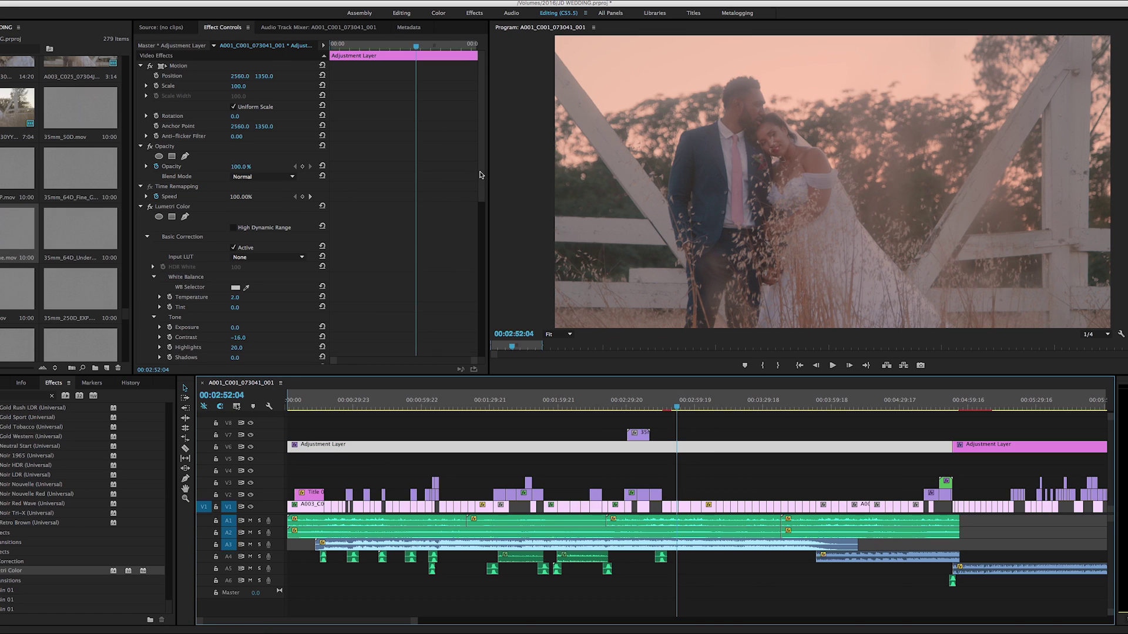
scroll(482, 245, "down", 5)
scroll(482, 245, "down", 1)
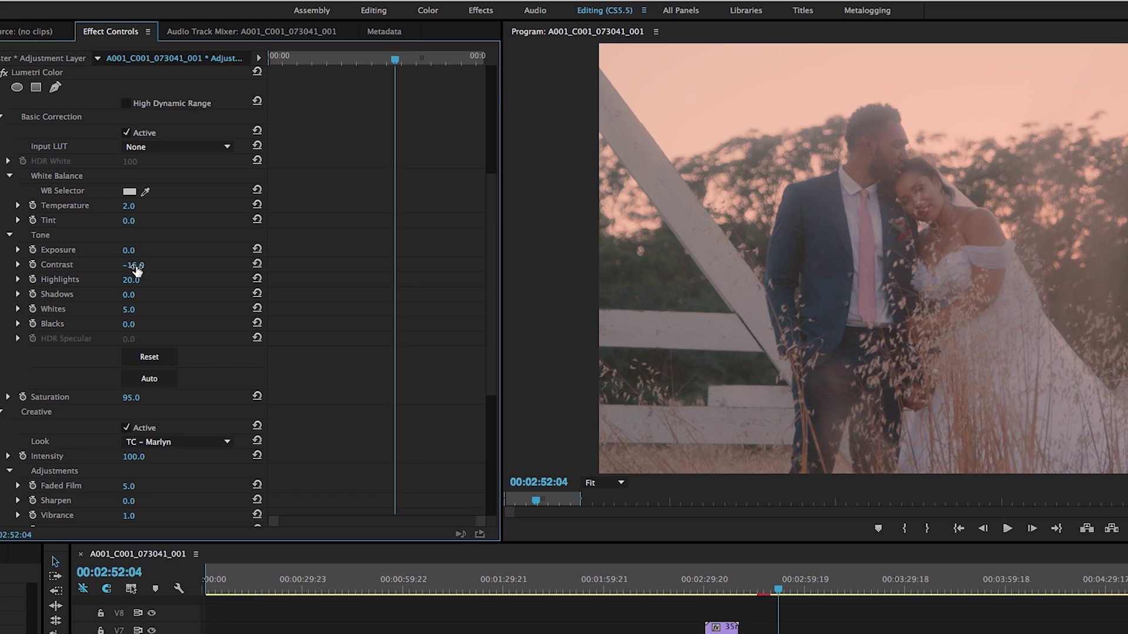
left_click_drag(237, 187, 242, 187)
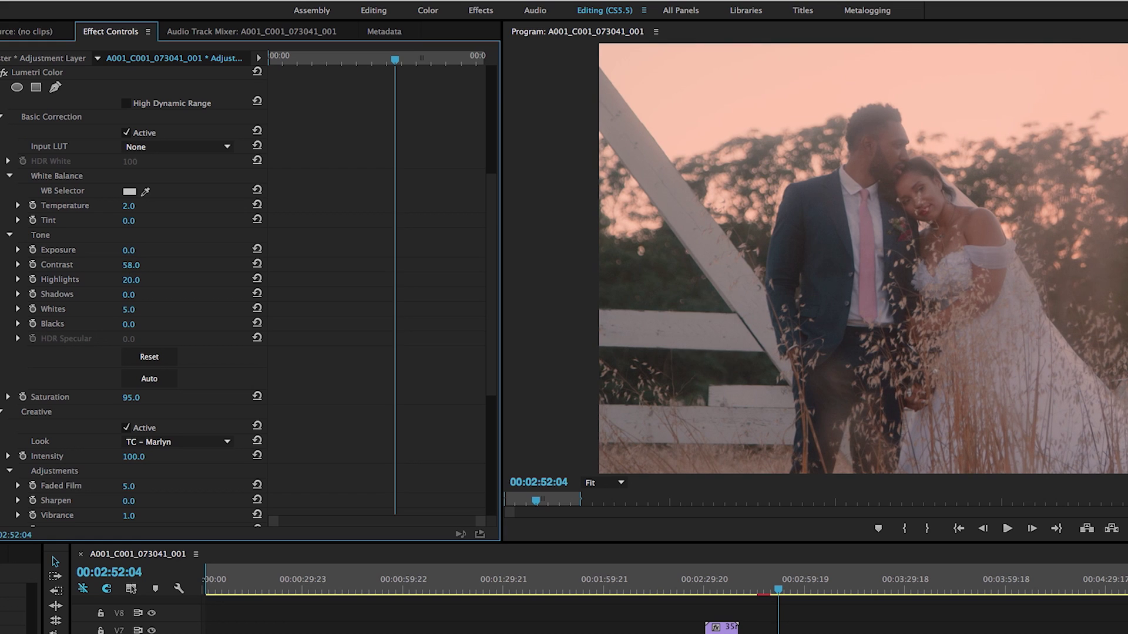
left_click_drag(131, 265, 110, 265)
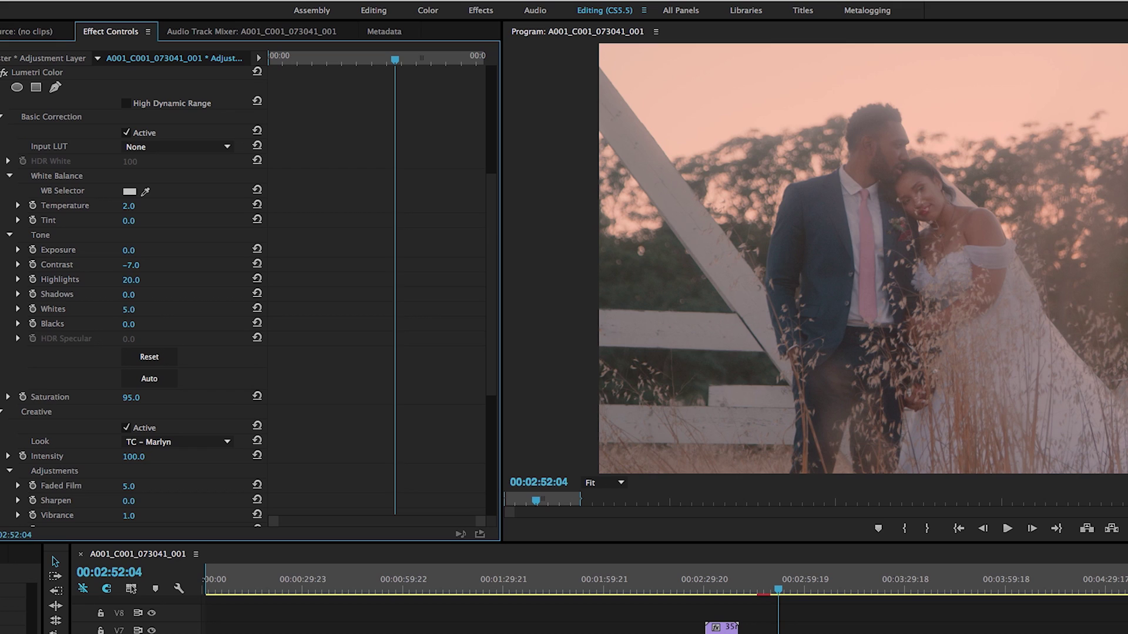
scroll(486, 302, "down", 4)
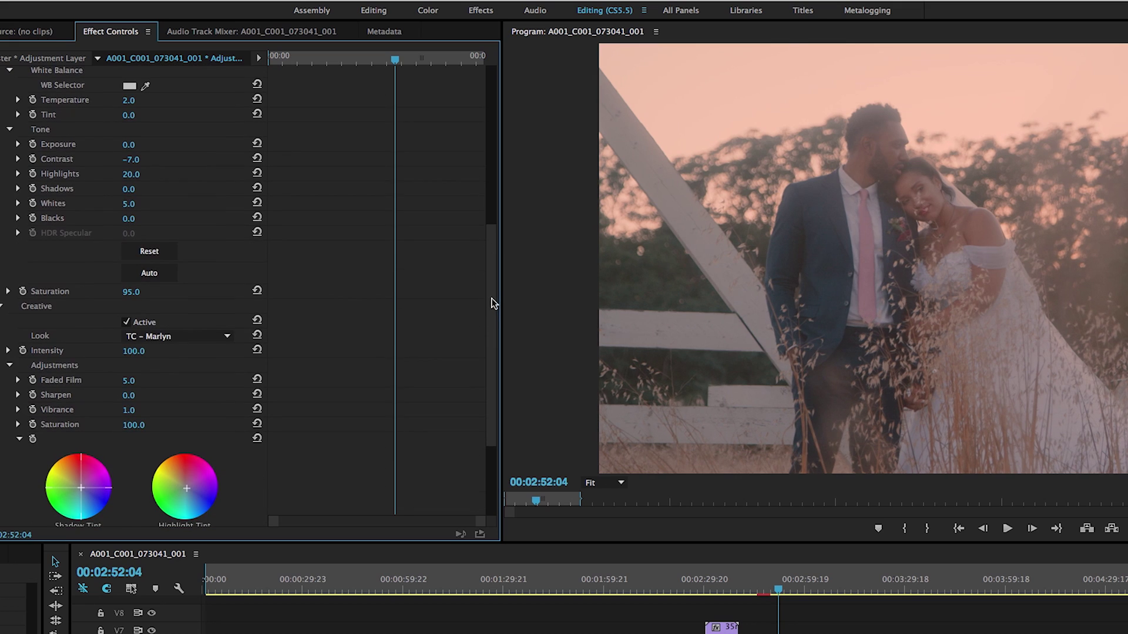
left_click(3, 306)
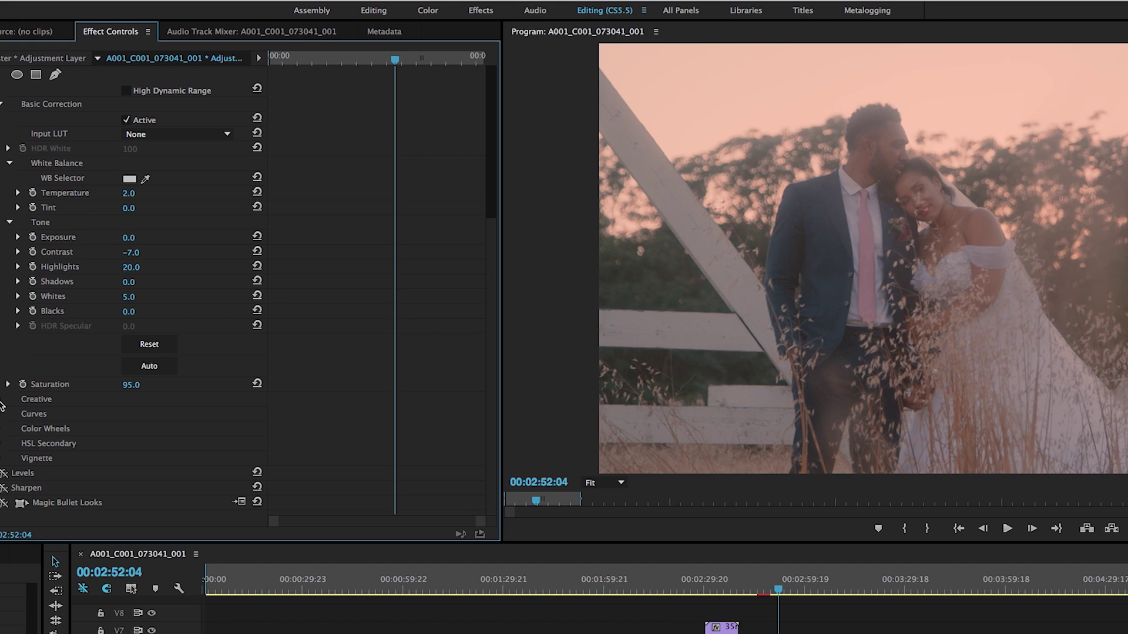
- Set the Creative look Intensity to 101
left_click(2, 402)
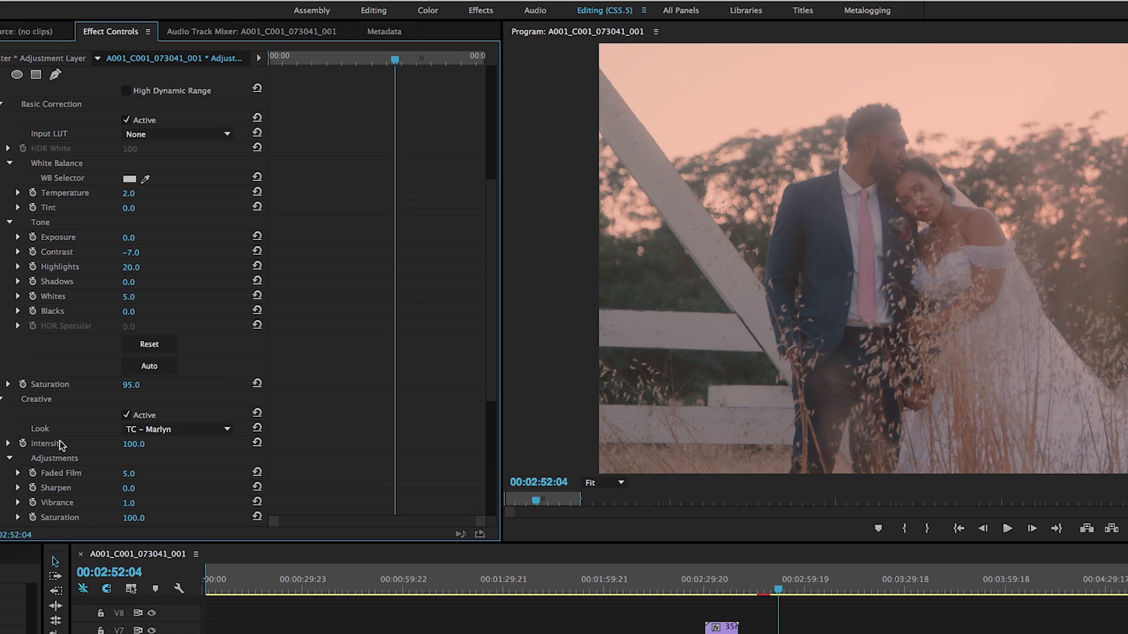
left_click(134, 444)
type("0")
key("Return")
left_click_drag(128, 444, 139, 444)
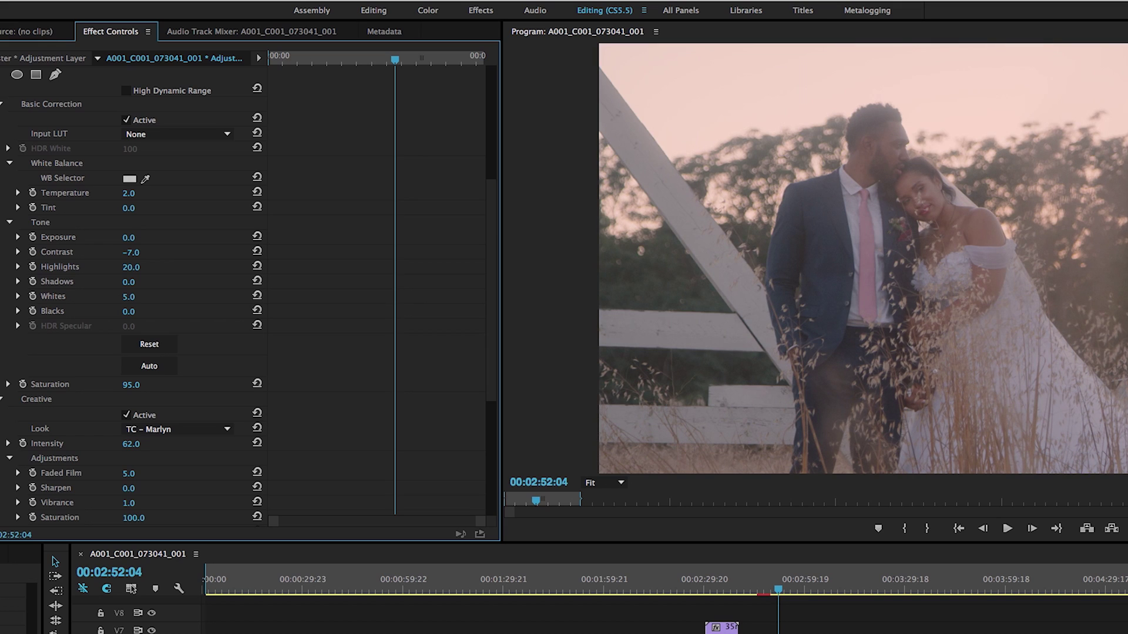
left_click_drag(131, 444, 106, 444)
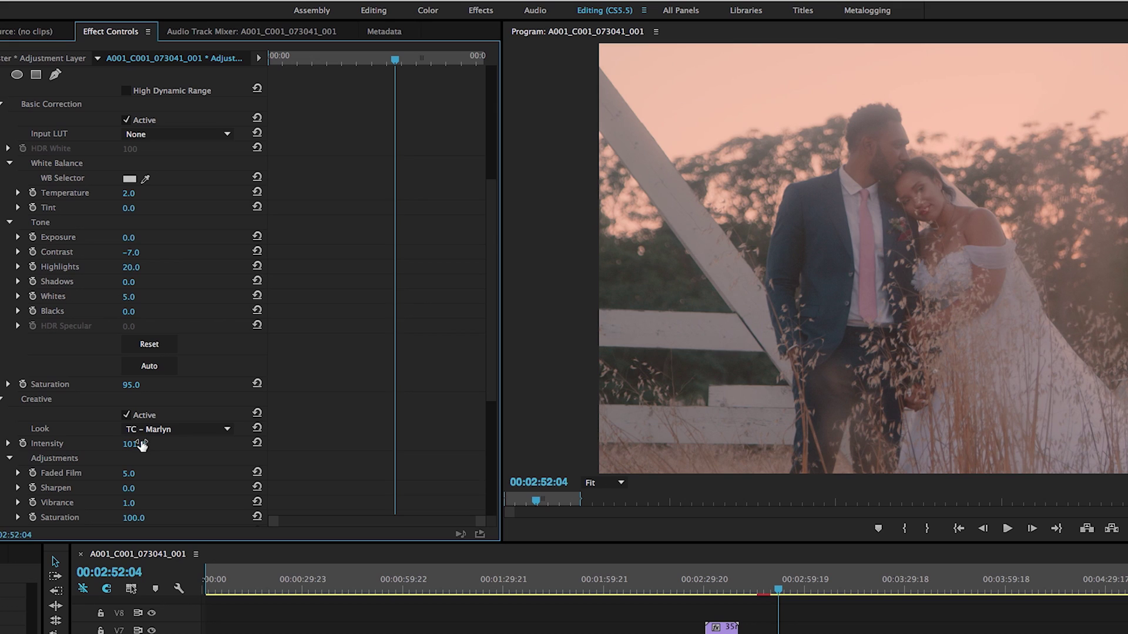
- Set Faded Film to 20.0, previewing other shots along the timeline
scroll(447, 353, "down", 5)
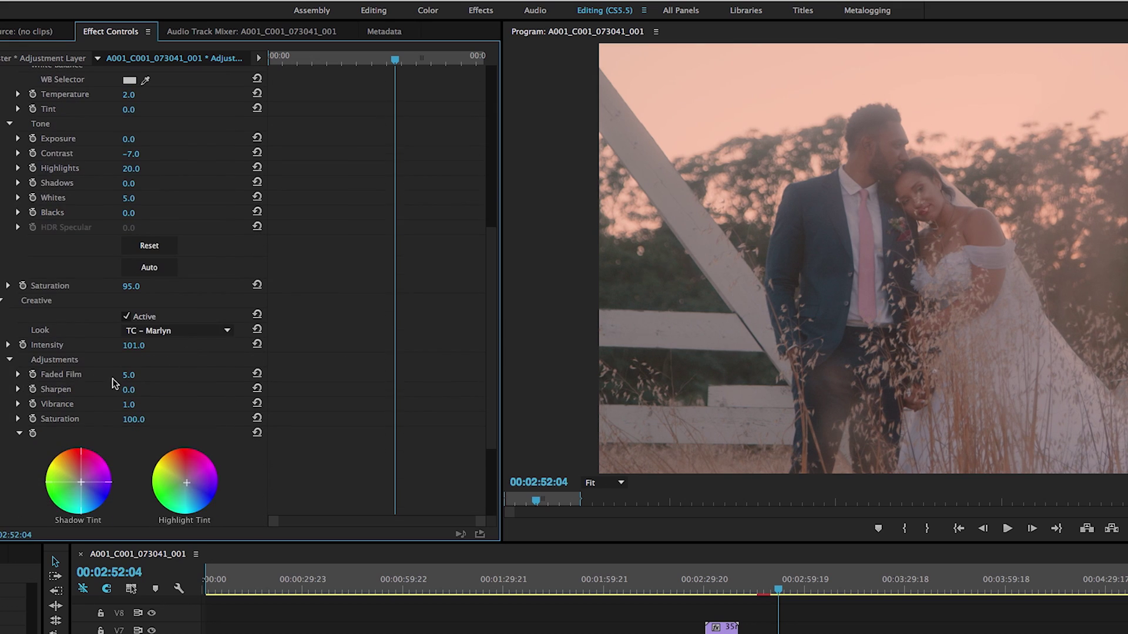
left_click(128, 376)
type("101")
key("Return")
left_click_drag(129, 376, 77, 375)
scroll(492, 310, "down", 1)
scroll(492, 311, "down", 3)
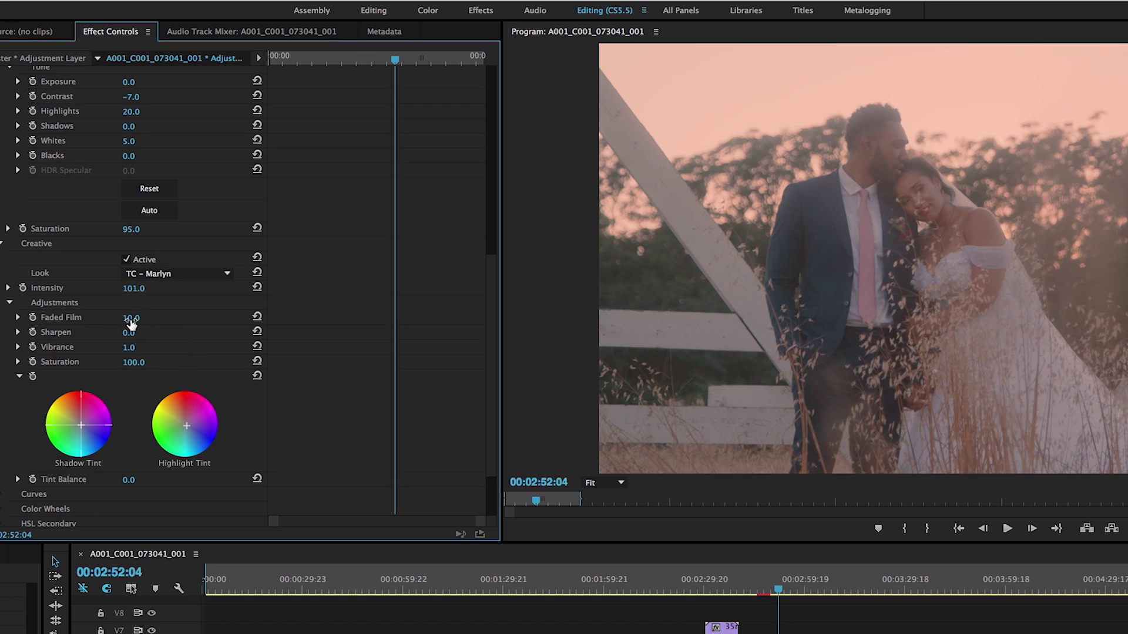
left_click_drag(130, 324, 176, 324)
left_click(777, 587)
left_click_drag(777, 587, 765, 593)
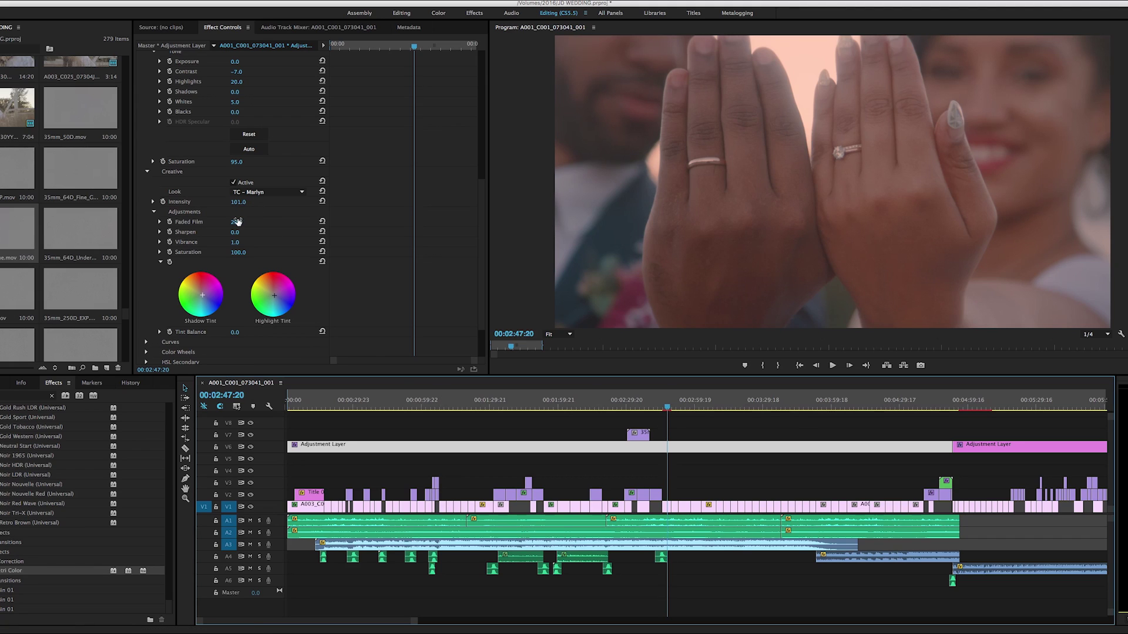
left_click_drag(237, 222, 264, 222)
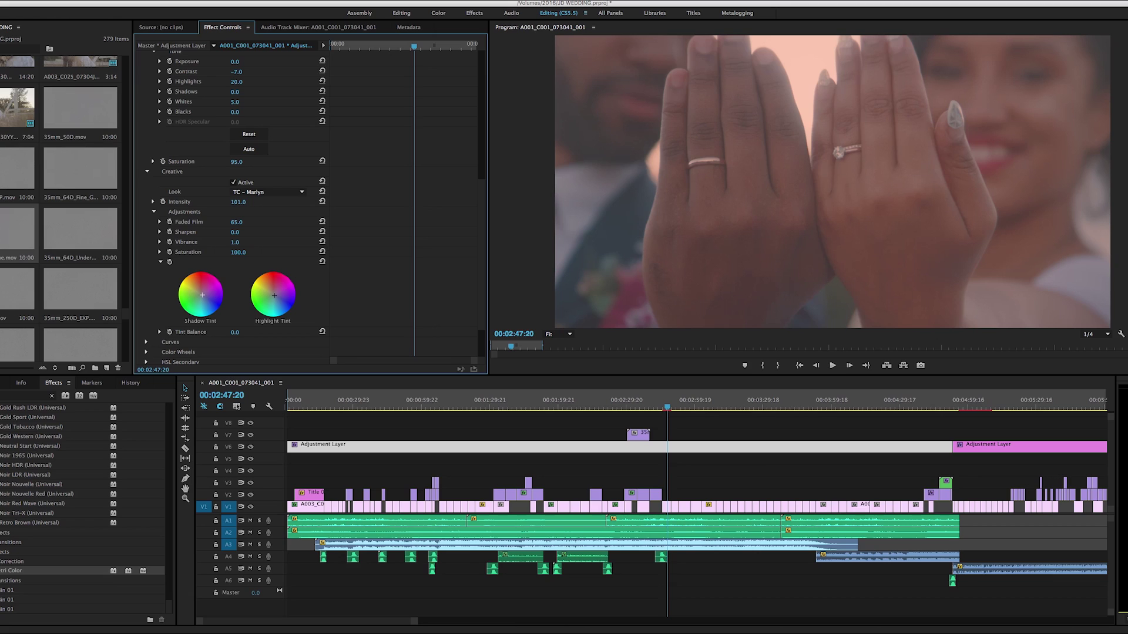
left_click_drag(247, 222, 223, 222)
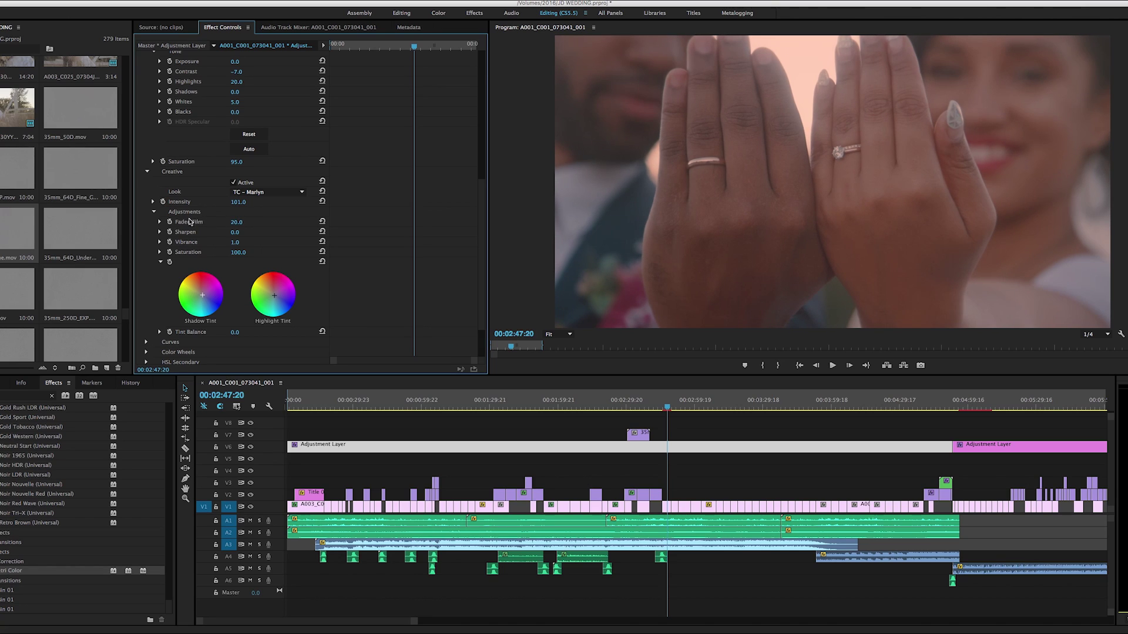
- Move the 35mm_64D_Fine.mov grain clip over the ring shot and scale it to 136
left_click(640, 437)
key("Up")
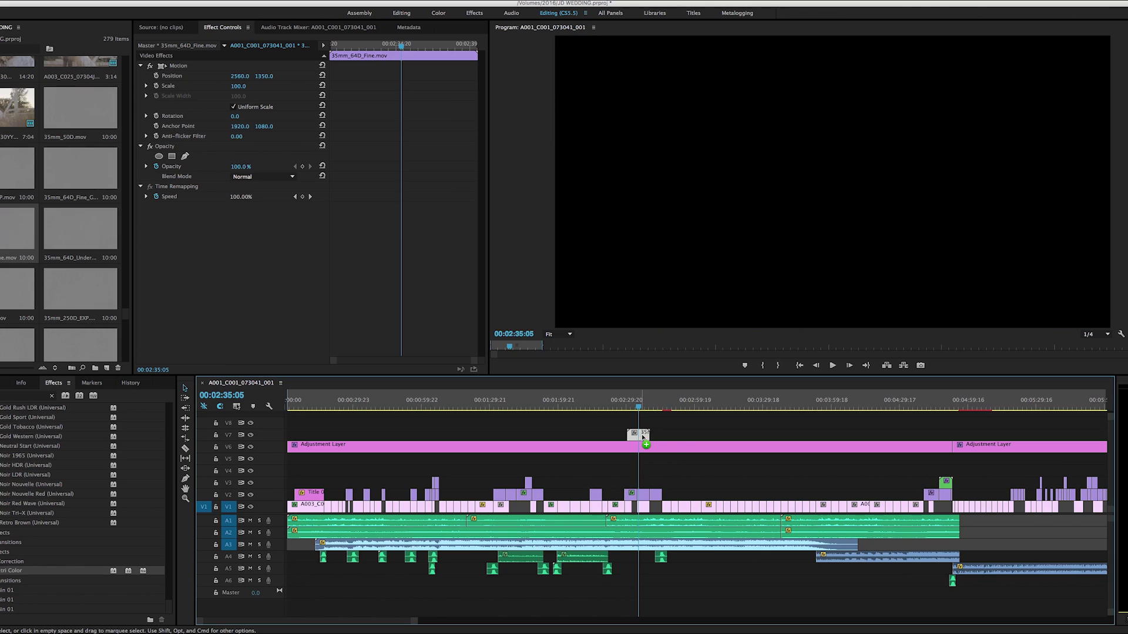
left_click_drag(643, 435, 666, 435)
left_click(667, 409)
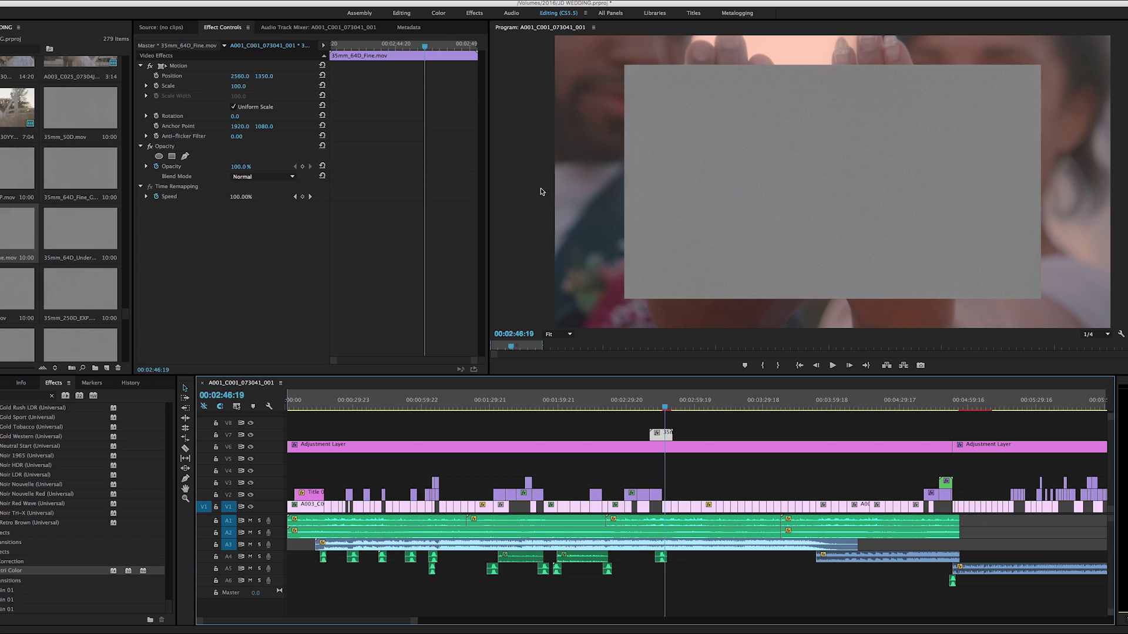
left_click_drag(238, 86, 259, 86)
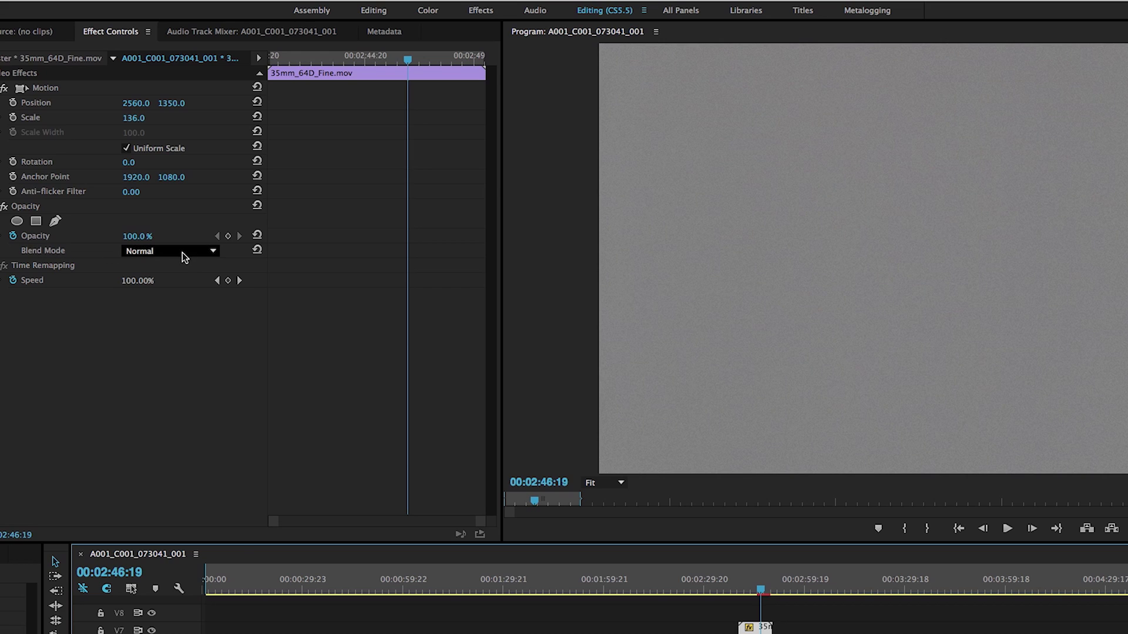
left_click(183, 257)
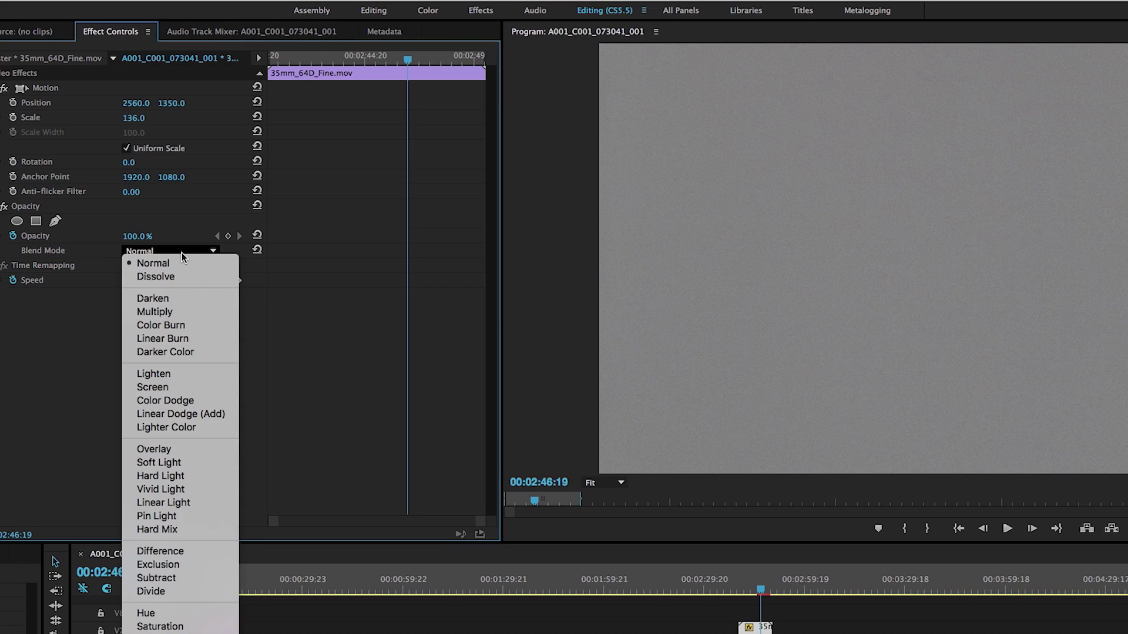
- Blend the grain in Soft Light, lay grain copies along V7, and play back
left_click(152, 464)
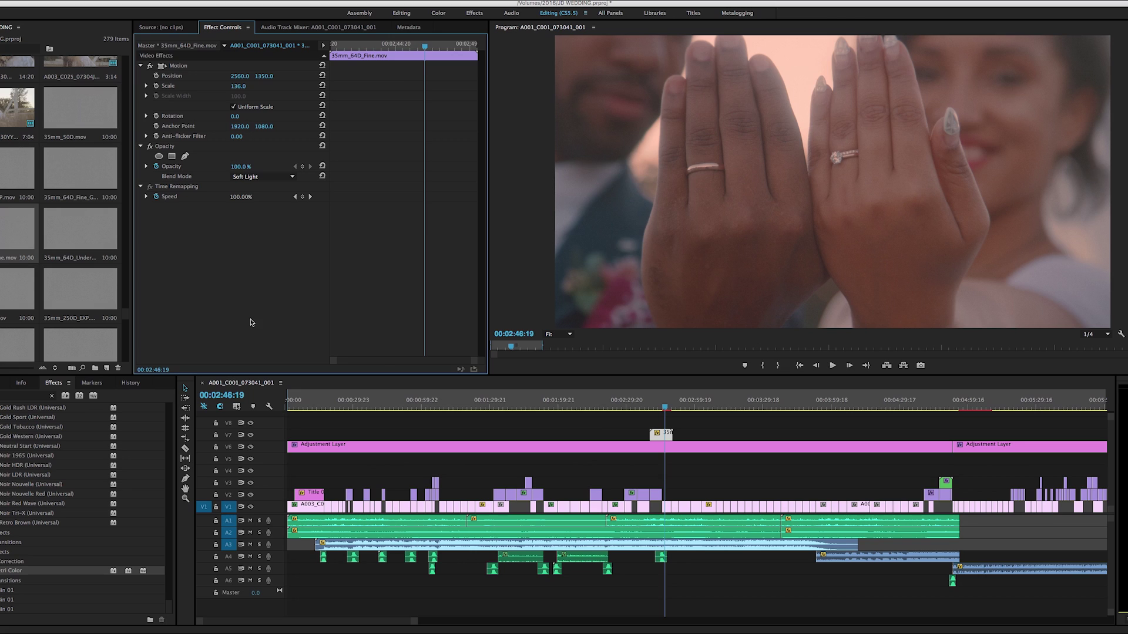
left_click(663, 438)
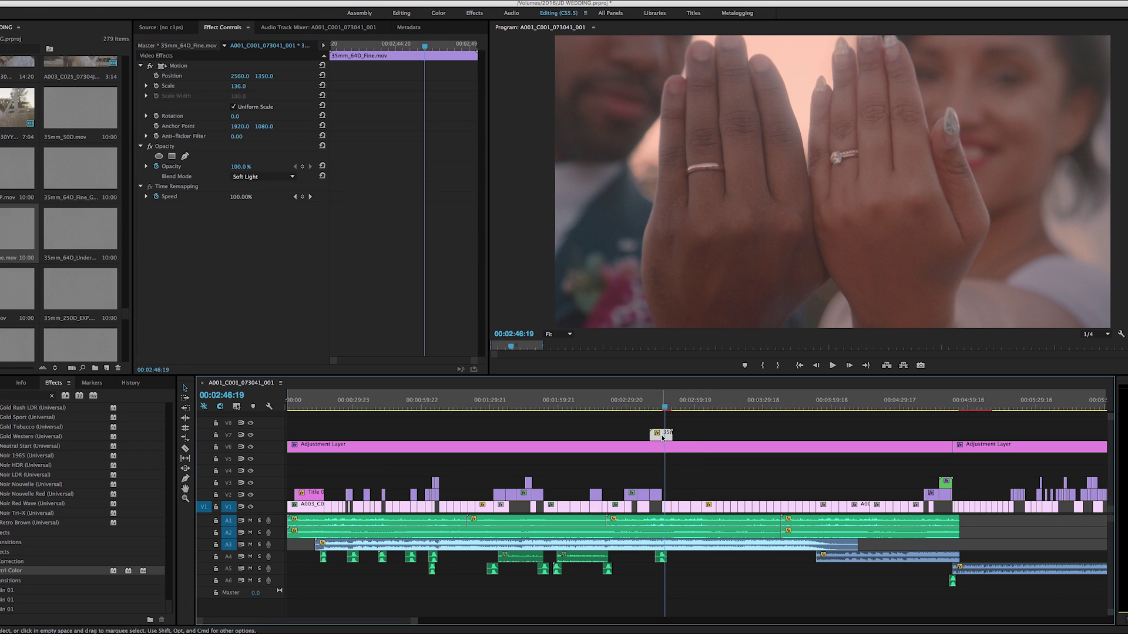
left_click_drag(667, 437, 729, 440)
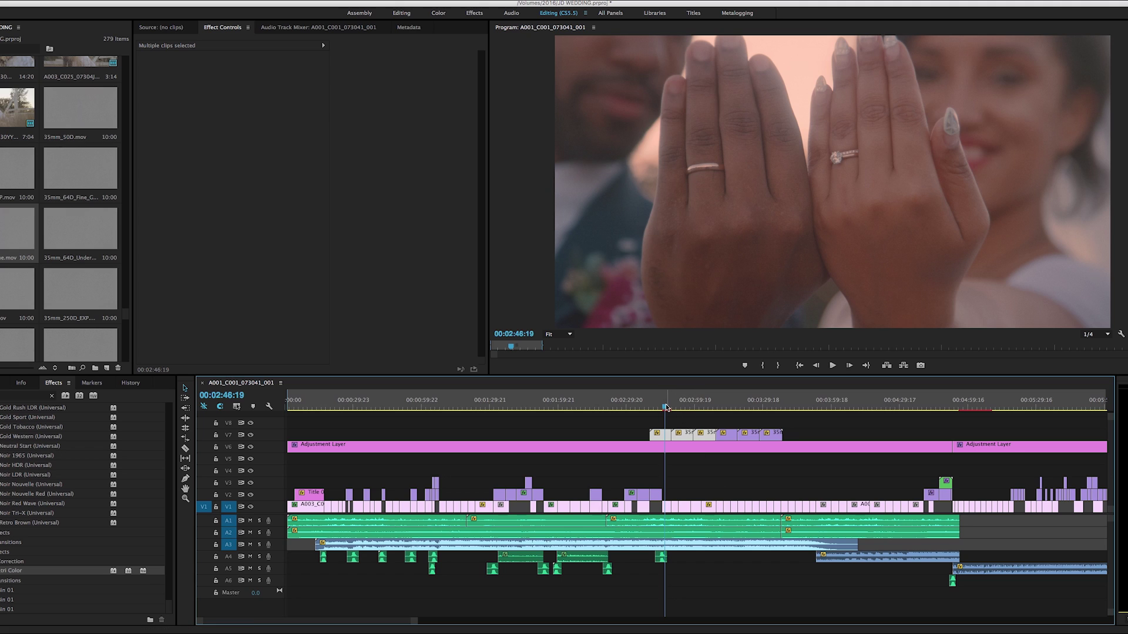
mouse_move(665, 407)
left_mouse_down()
mouse_move(677, 410)
mouse_move(664, 409)
left_mouse_up()
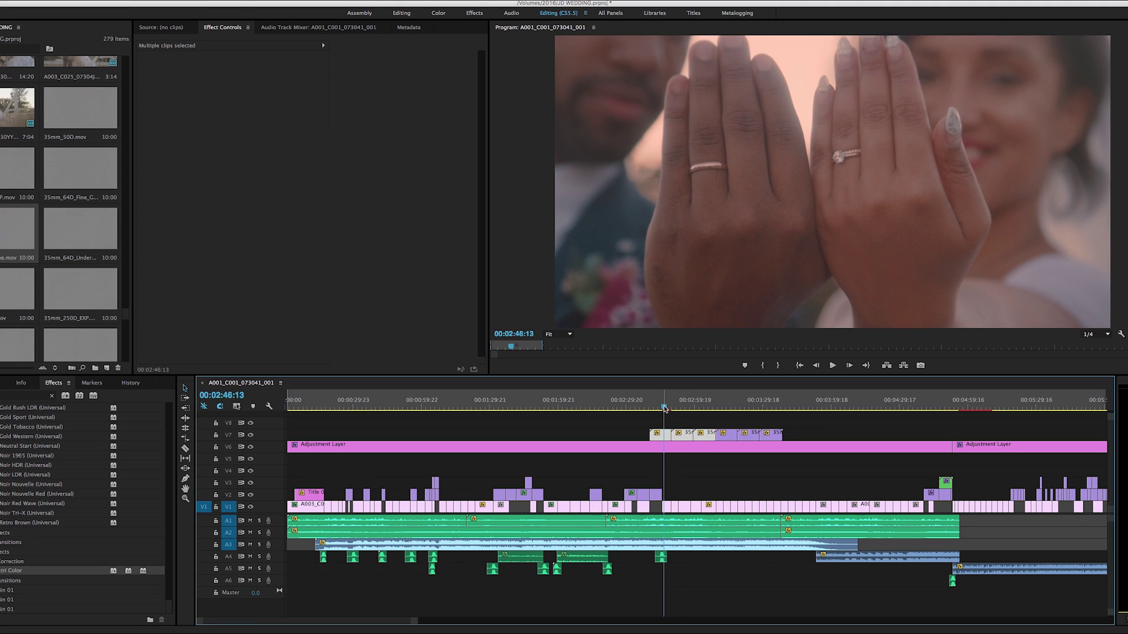
key("XF86AudioMute")
key("space")
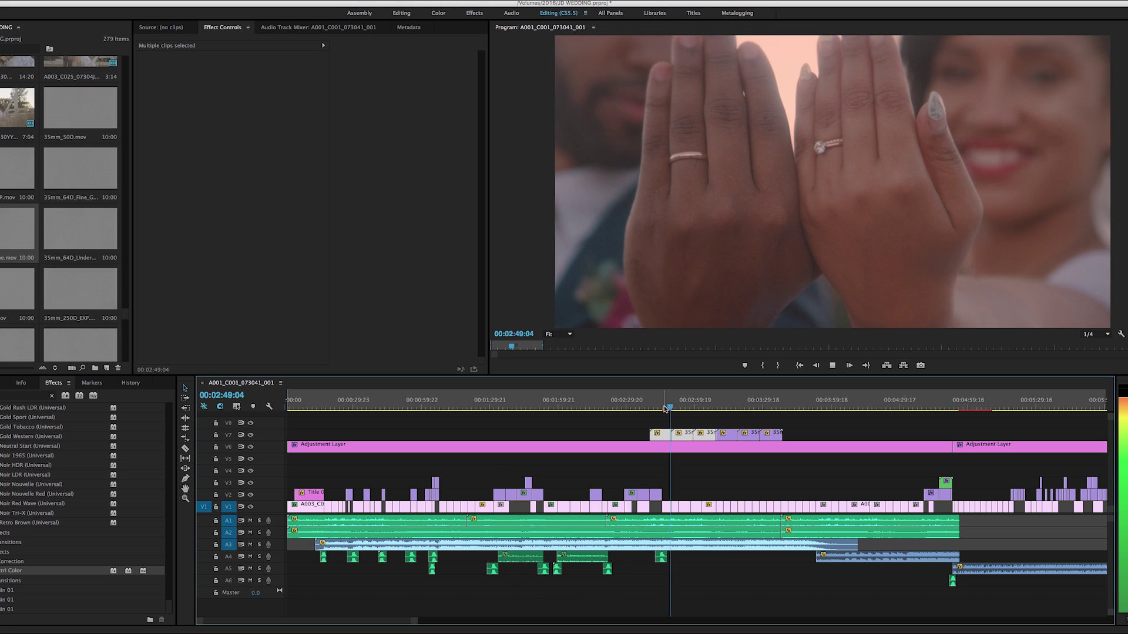